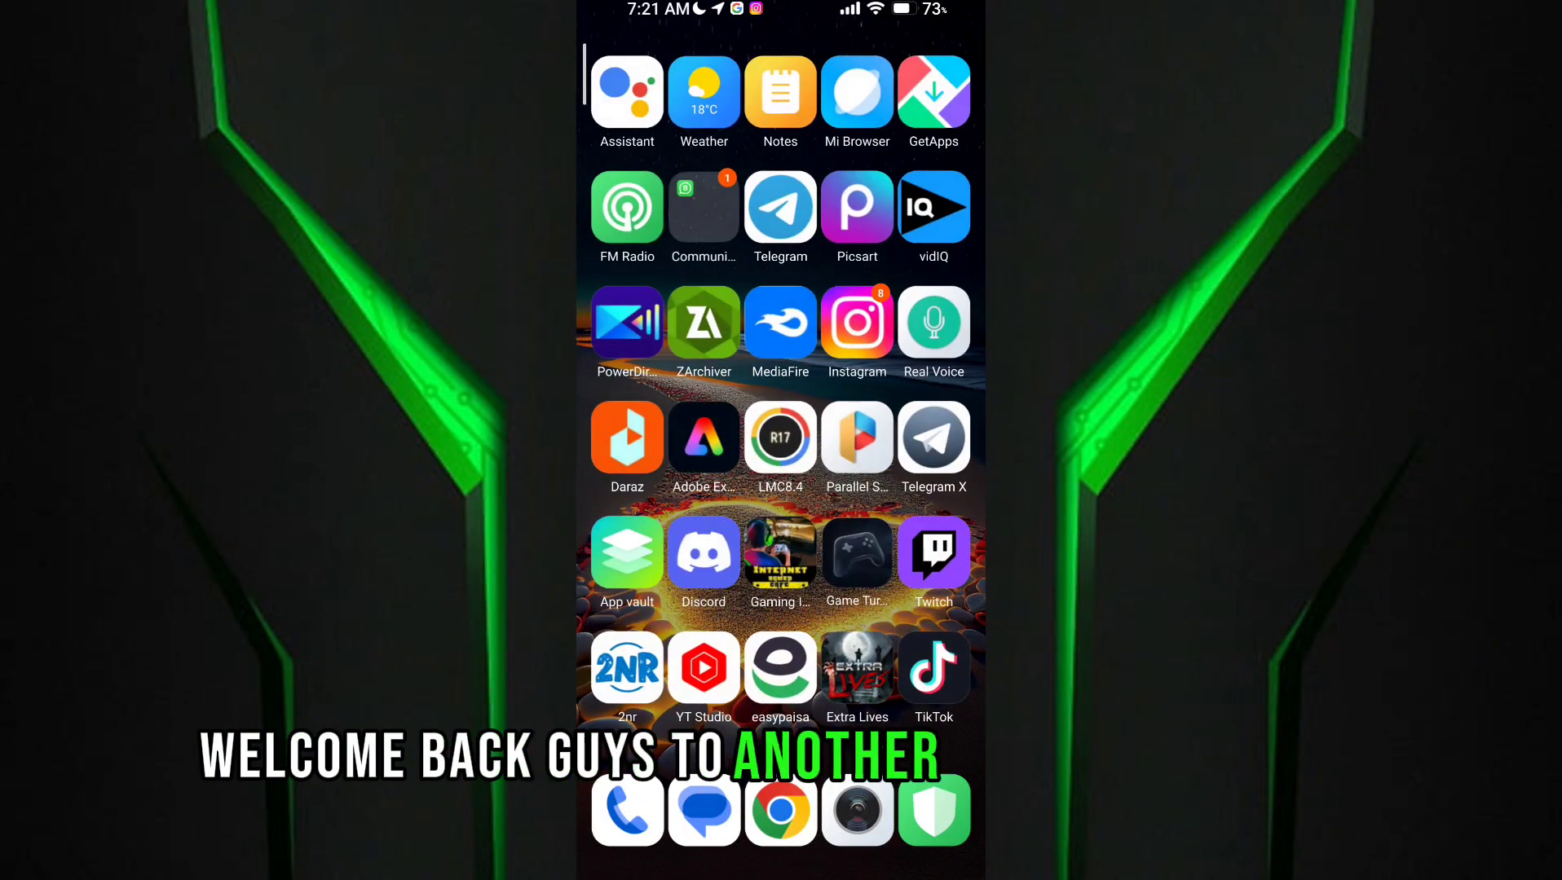
{"action": "scroll", "coordinate": [781, 440], "scroll_direction": "left", "scroll_amount": 5}
{"action": "scroll", "coordinate": [781, 439], "scroll_direction": "right", "scroll_amount": 5}
Launch ZArchiver and open the Download folder to locate NUBIA_TURBO_7S[1].apk
{"action": "mouse_move", "coordinate": [704, 322]}
{"action": "left_mouse_down"}
{"action": "mouse_move", "coordinate": [686, 332]}
{"action": "mouse_move", "coordinate": [709, 352]}
{"action": "left_mouse_up"}
{"action": "left_click", "coordinate": [709, 352]}
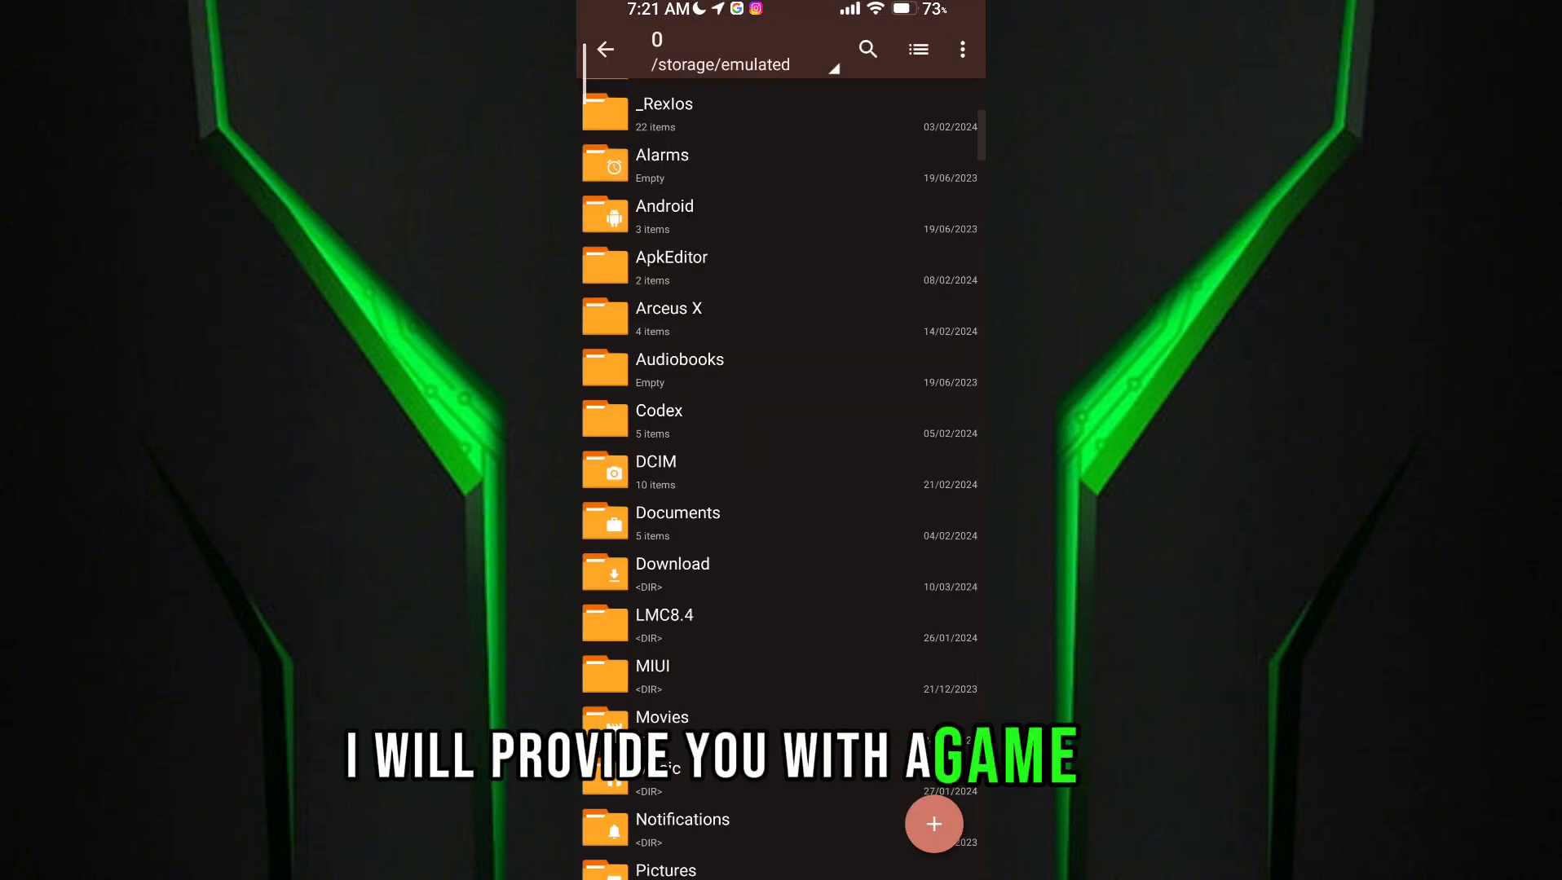
{"action": "scroll", "coordinate": [781, 488], "scroll_direction": "down", "scroll_amount": 2}
{"action": "left_click", "coordinate": [672, 467]}
{"action": "scroll", "coordinate": [781, 488], "scroll_direction": "down", "scroll_amount": 5}
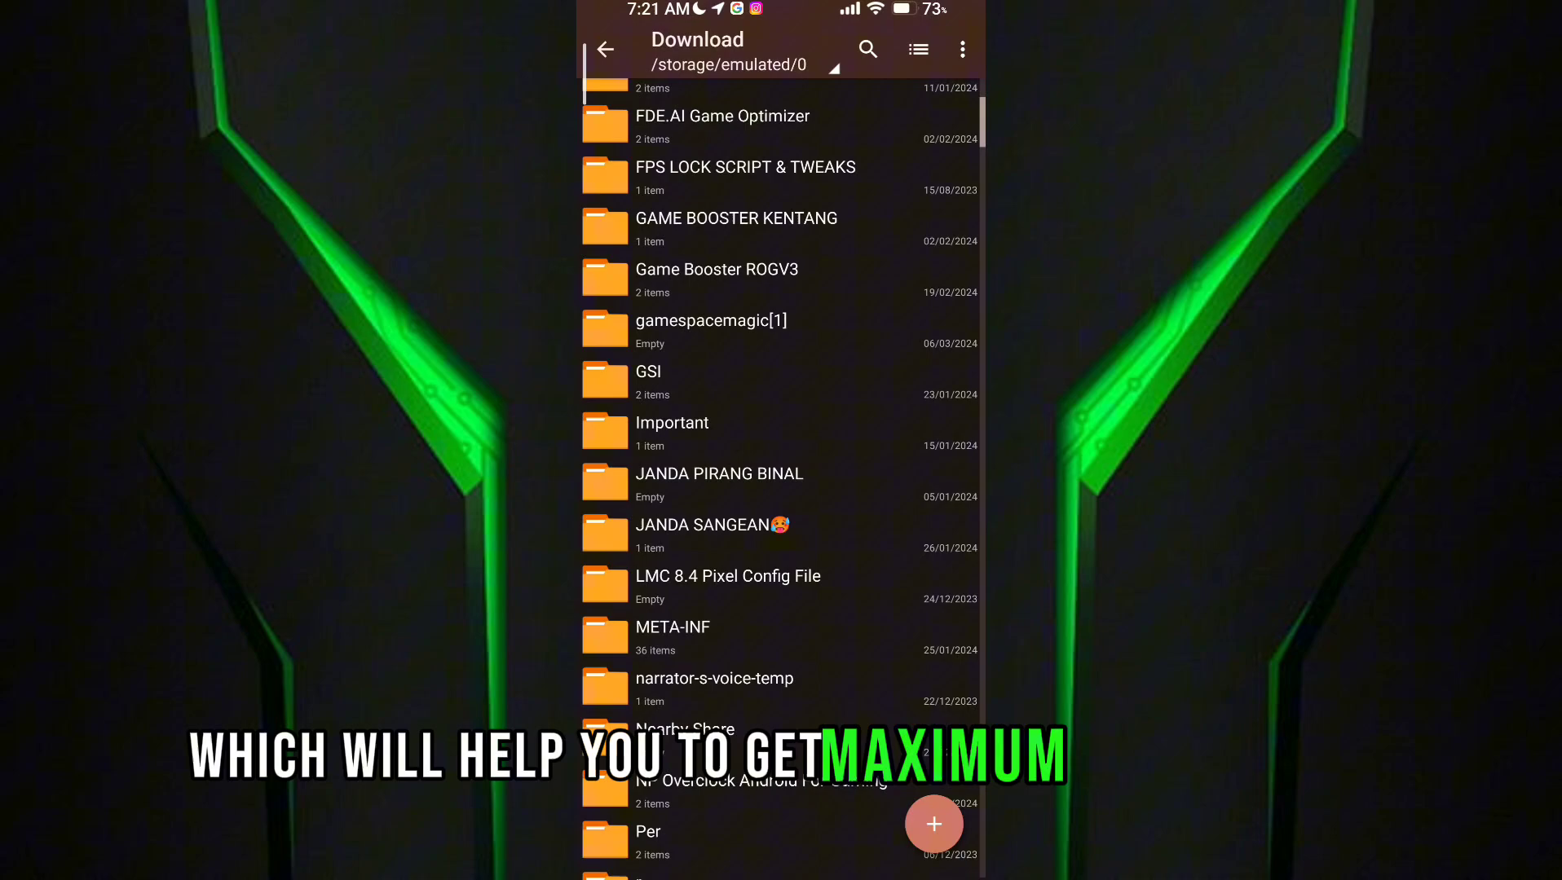
{"action": "scroll", "coordinate": [781, 488], "scroll_direction": "down", "scroll_amount": 10}
{"action": "scroll", "coordinate": [781, 487], "scroll_direction": "up", "scroll_amount": 5}
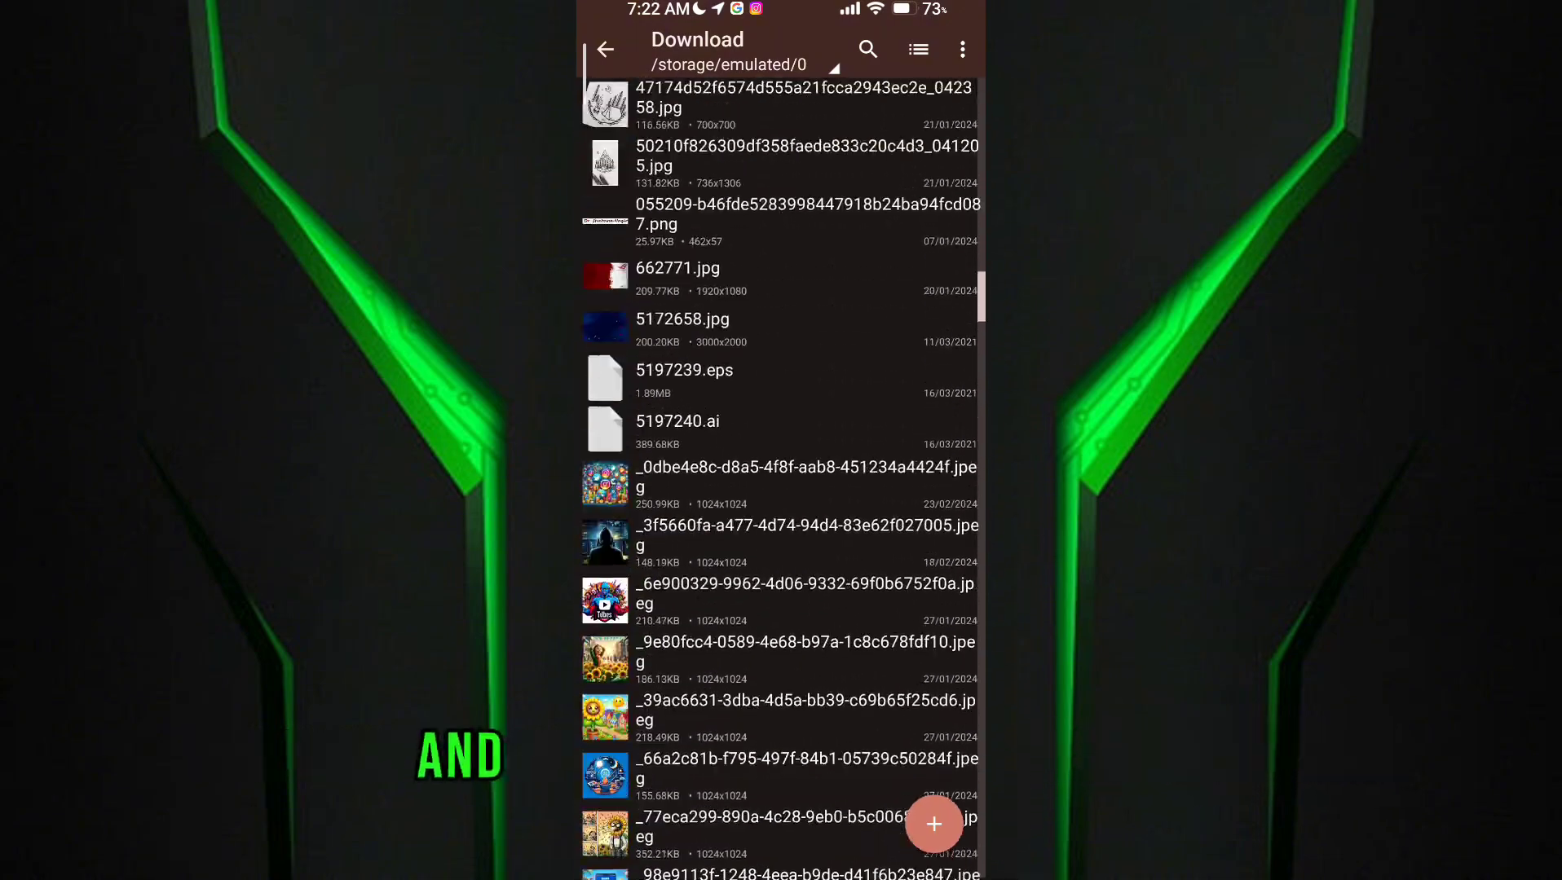
{"action": "scroll", "coordinate": [781, 488], "scroll_direction": "up", "scroll_amount": 3}
{"action": "scroll", "coordinate": [781, 488], "scroll_direction": "up", "scroll_amount": 3}
{"action": "scroll", "coordinate": [781, 488], "scroll_direction": "down", "scroll_amount": 4}
{"action": "scroll", "coordinate": [781, 488], "scroll_direction": "down", "scroll_amount": 10}
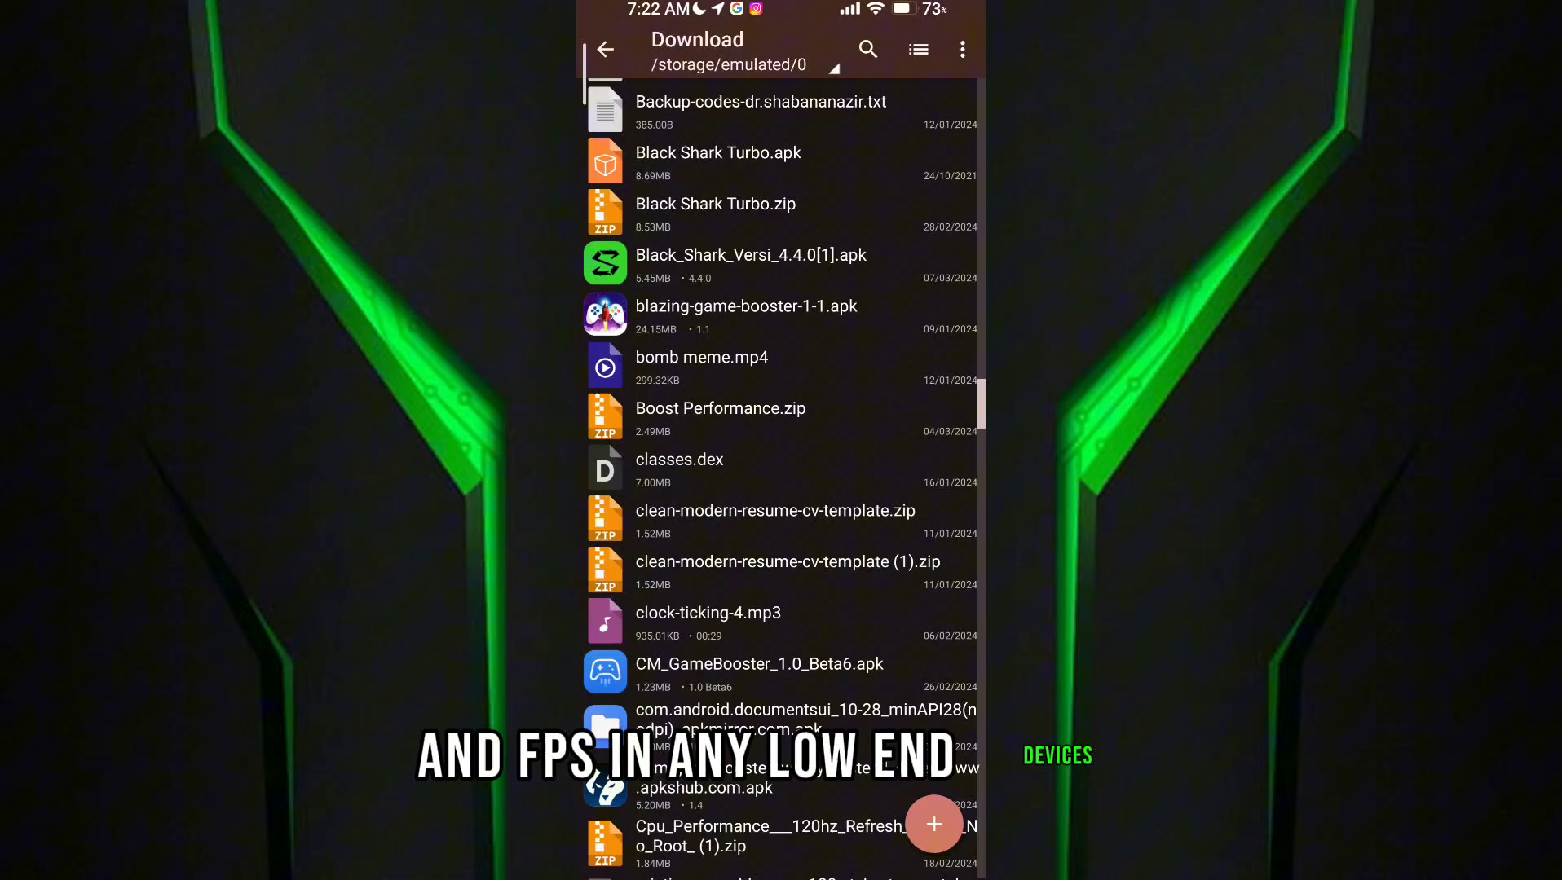
{"action": "scroll", "coordinate": [781, 488], "scroll_direction": "down", "scroll_amount": 5}
{"action": "scroll", "coordinate": [781, 487], "scroll_direction": "down", "scroll_amount": 5}
{"action": "scroll", "coordinate": [781, 488], "scroll_direction": "down", "scroll_amount": 5}
{"action": "scroll", "coordinate": [781, 488], "scroll_direction": "down", "scroll_amount": 5}
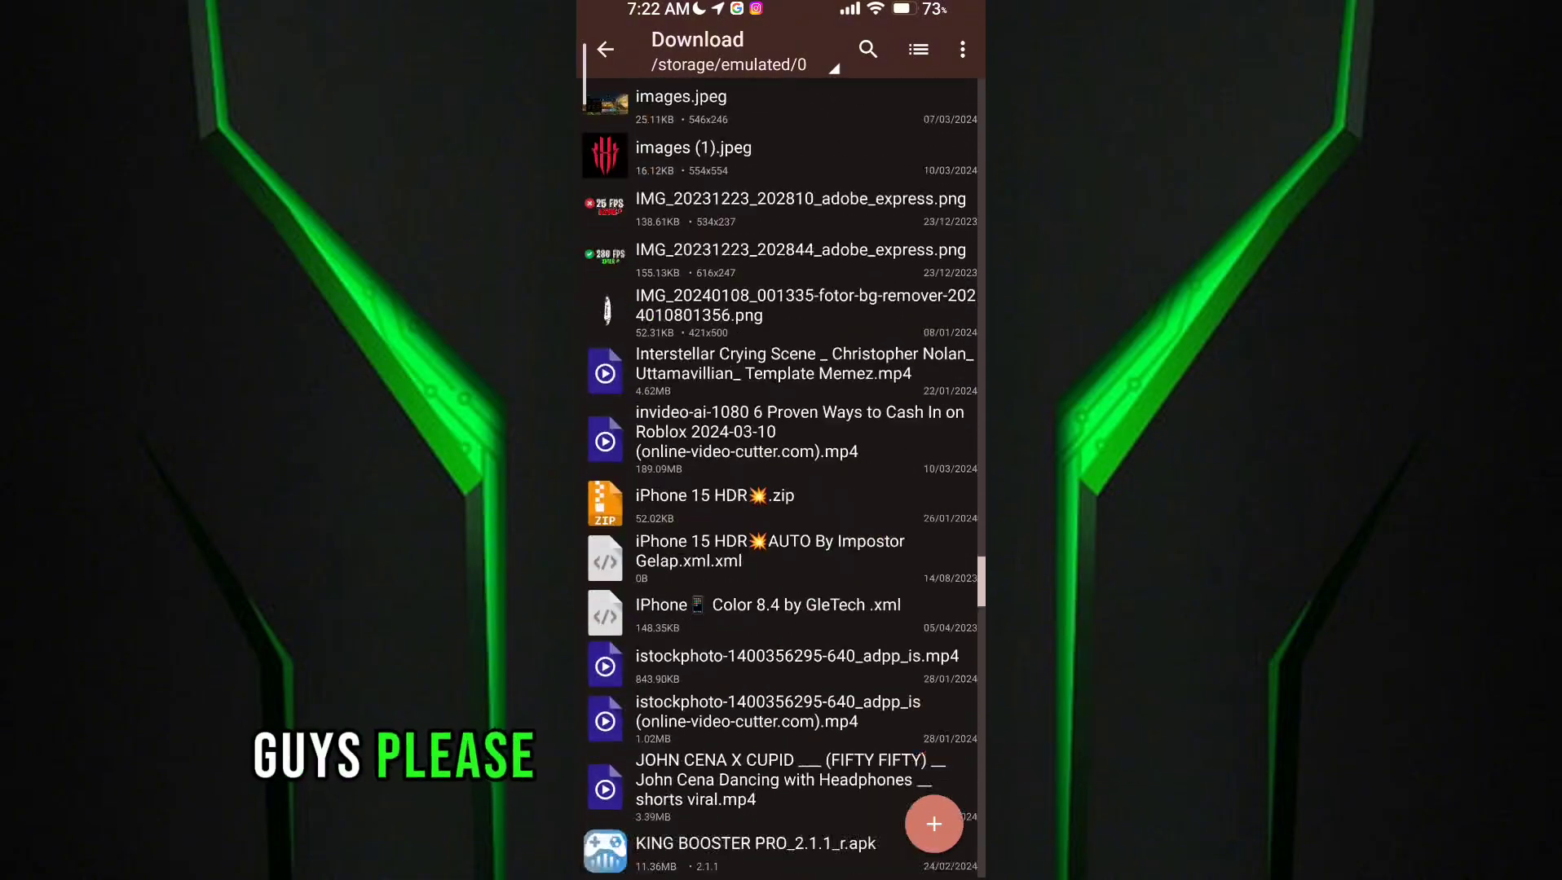
{"action": "scroll", "coordinate": [781, 488], "scroll_direction": "down", "scroll_amount": 10}
{"action": "scroll", "coordinate": [781, 487], "scroll_direction": "up", "scroll_amount": 1}
{"action": "scroll", "coordinate": [780, 487], "scroll_direction": "down", "scroll_amount": 5}
{"action": "scroll", "coordinate": [781, 488], "scroll_direction": "down", "scroll_amount": 5}
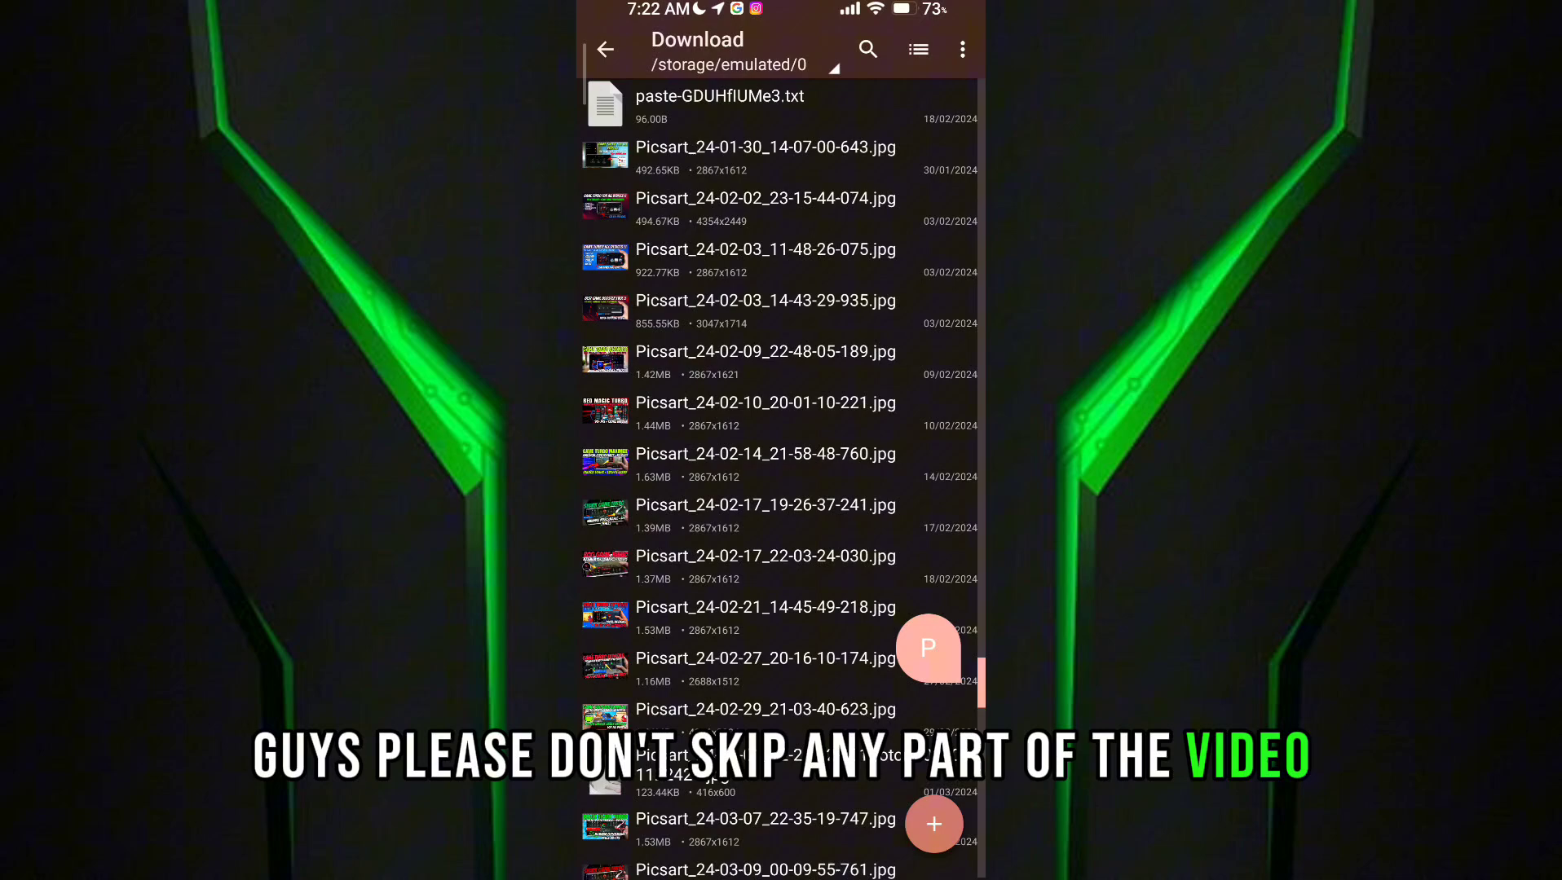
{"action": "scroll", "coordinate": [781, 487], "scroll_direction": "up", "scroll_amount": 5}
{"action": "scroll", "coordinate": [781, 488], "scroll_direction": "up", "scroll_amount": 3}
{"action": "scroll", "coordinate": [781, 488], "scroll_direction": "down", "scroll_amount": 1}
{"action": "scroll", "coordinate": [781, 487], "scroll_direction": "down", "scroll_amount": 1}
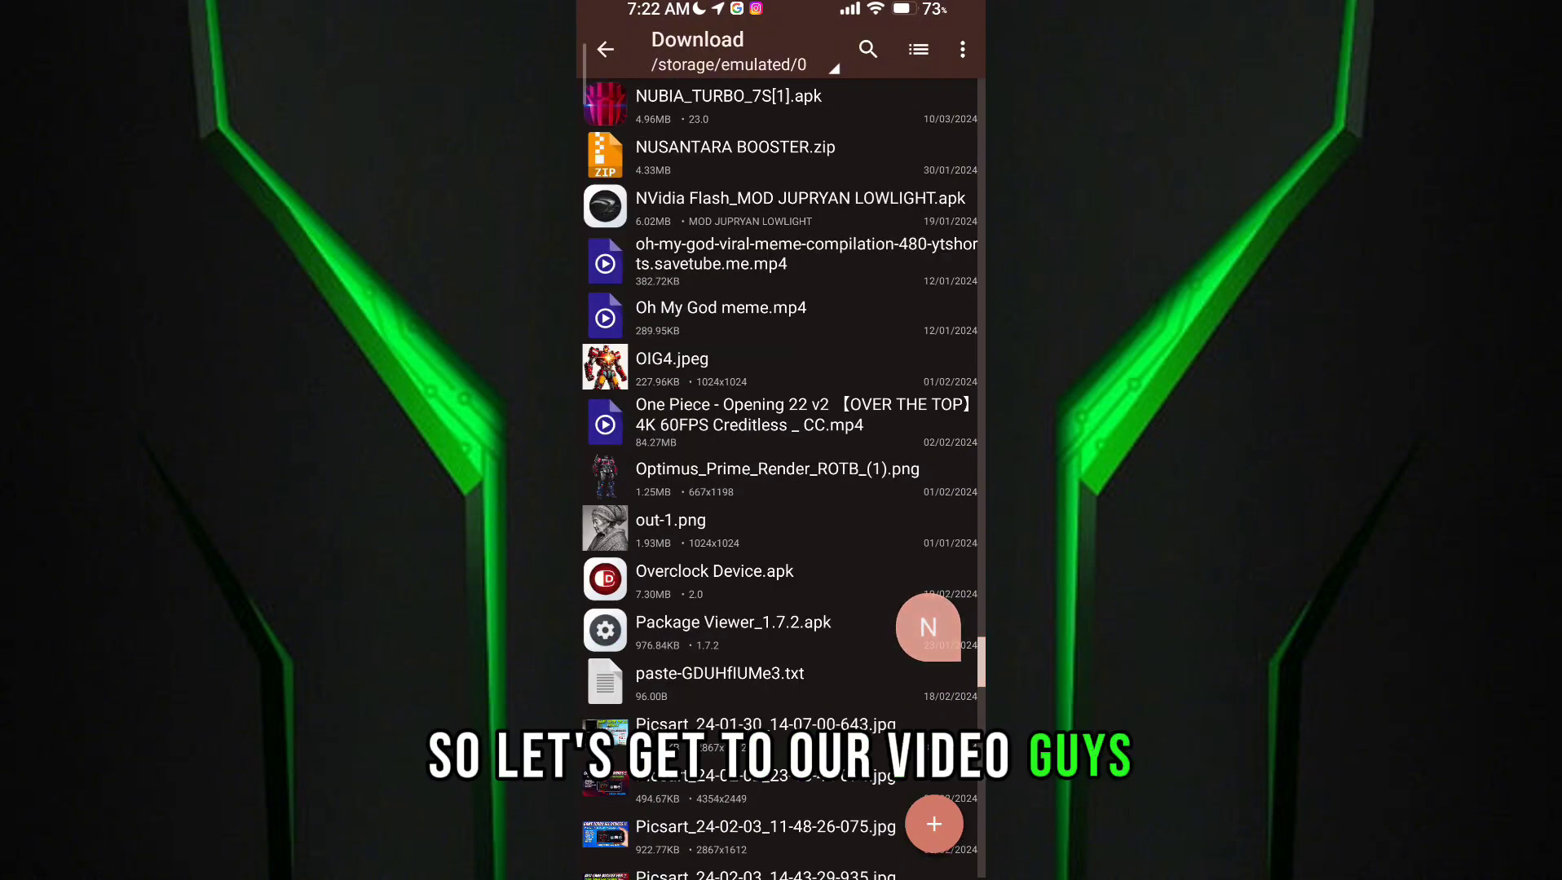
{"action": "scroll", "coordinate": [781, 463], "scroll_direction": "up", "scroll_amount": 2}
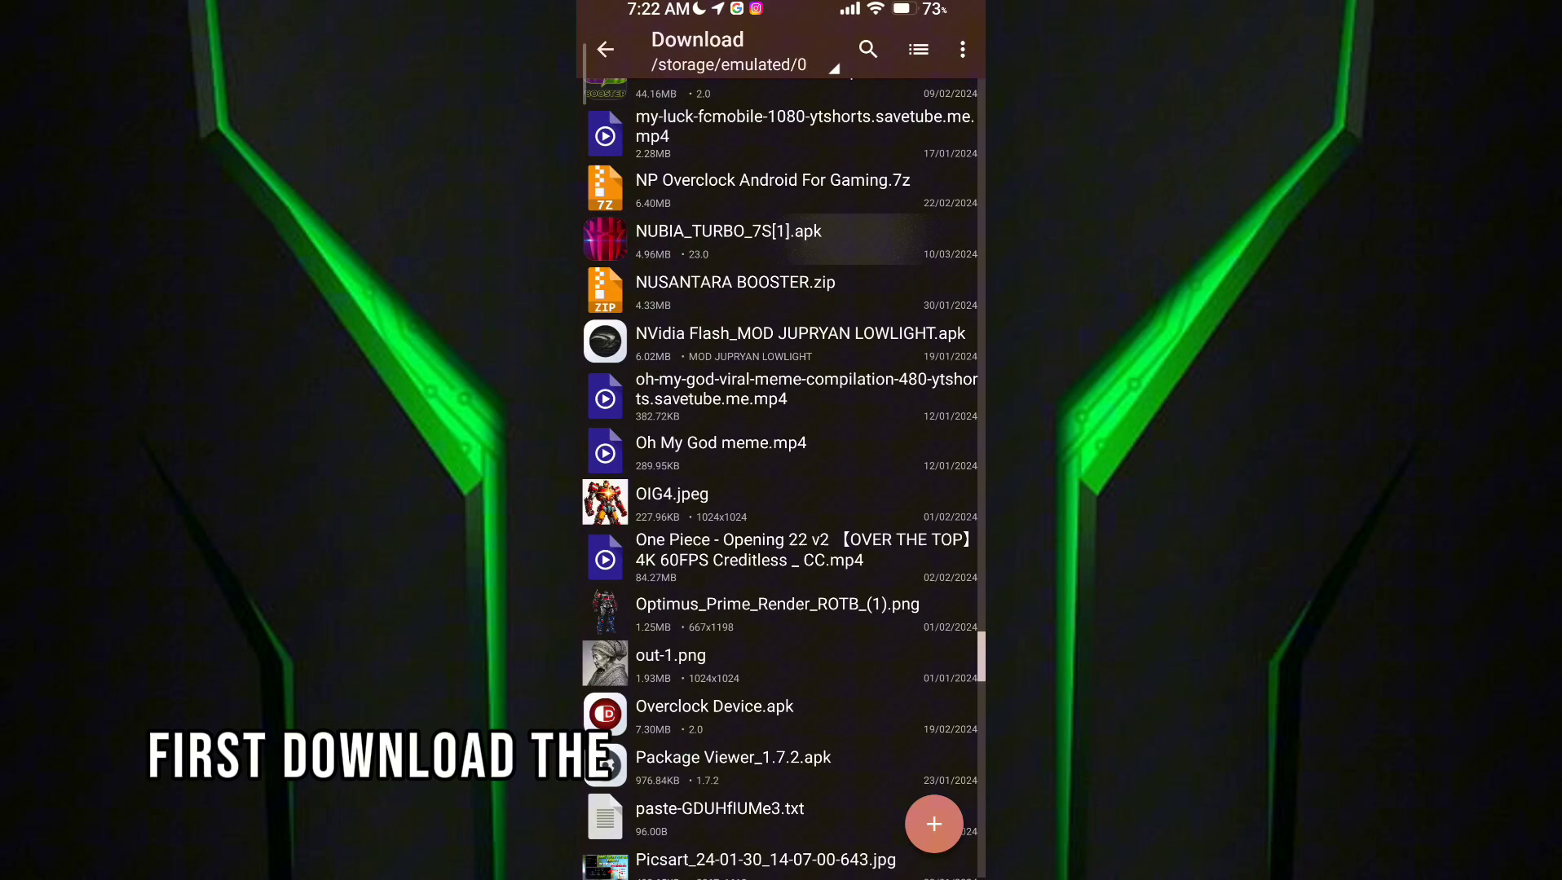
Install NUBIA_TURBO_7S[1].apk with the Android package installer
{"action": "left_click", "coordinate": [728, 231]}
{"action": "left_click", "coordinate": [644, 452]}
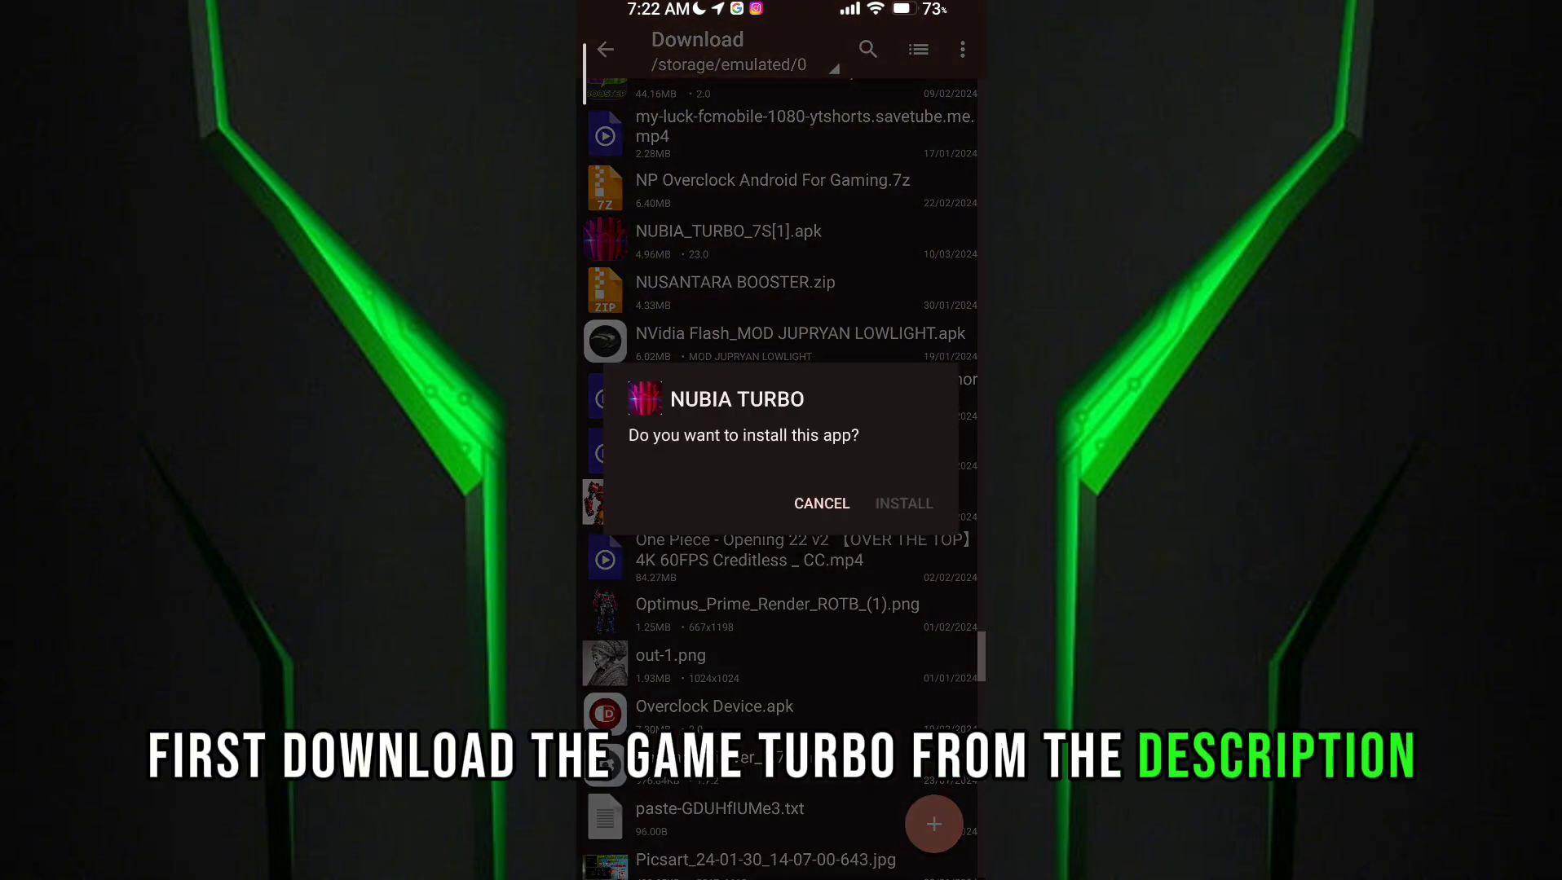
{"action": "left_click", "coordinate": [903, 502]}
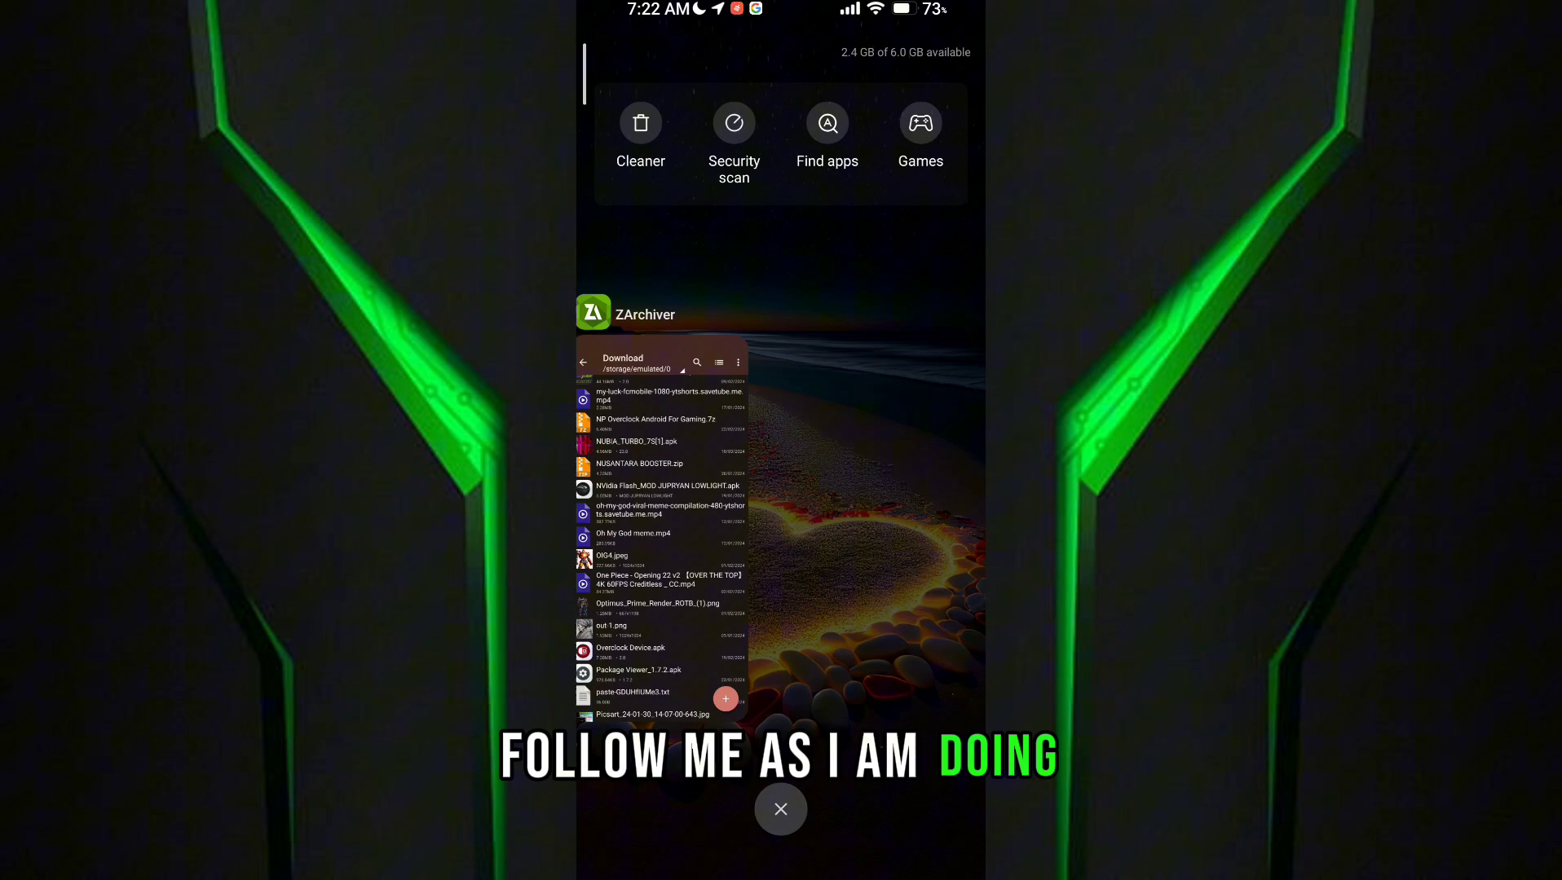
Clear all recent apps and launch NUBIA Turbo from the next home page
{"action": "left_click", "coordinate": [781, 808]}
{"action": "left_click_drag", "start_coordinate": [904, 440], "coordinate": [659, 439]}
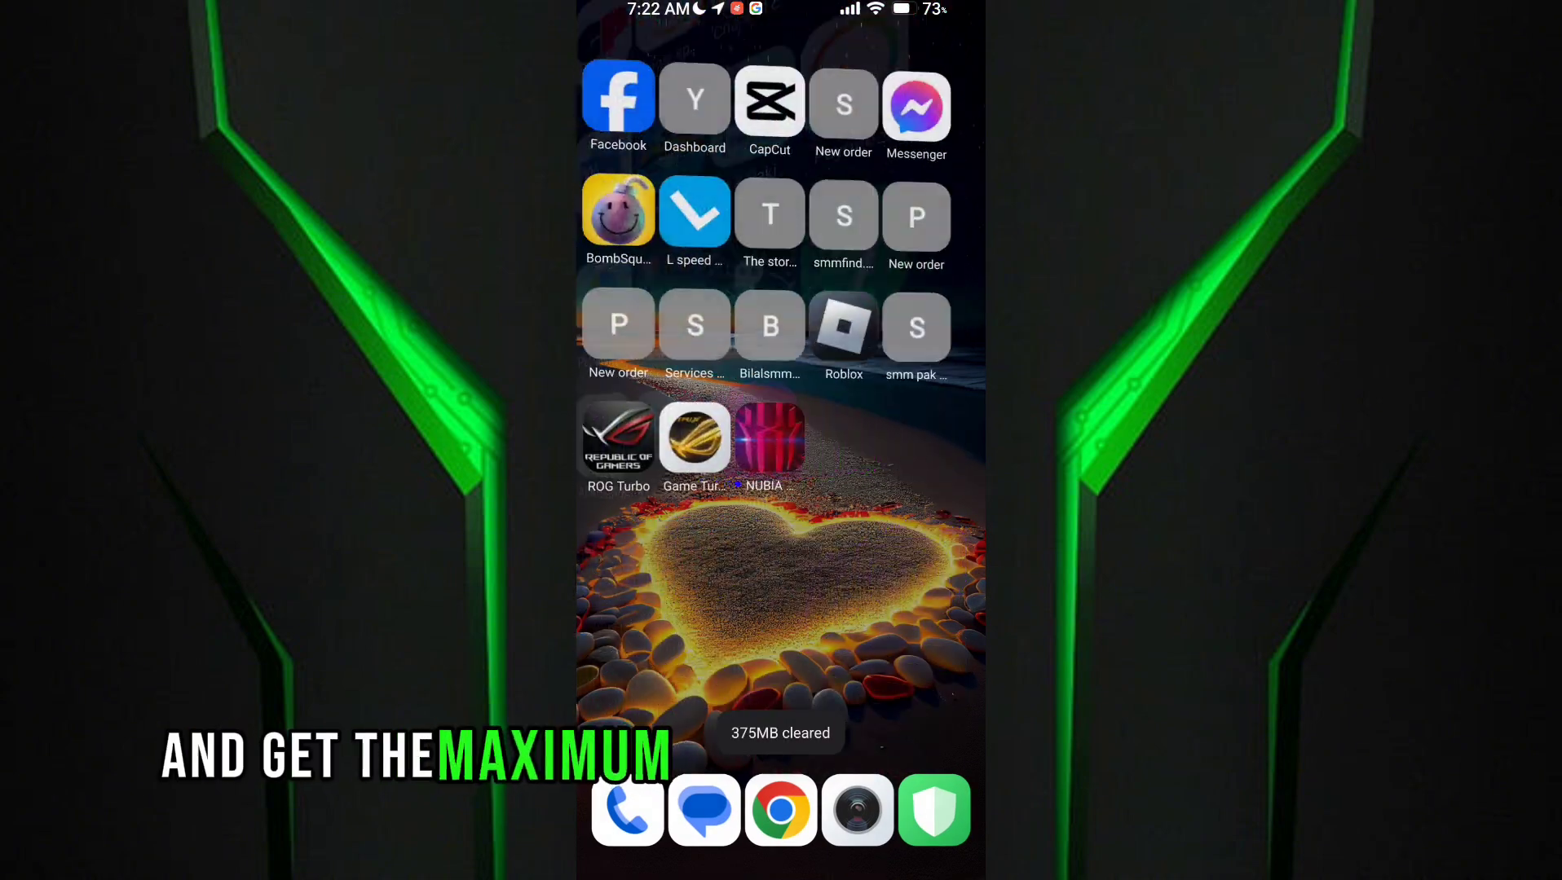
{"action": "left_click", "coordinate": [781, 437]}
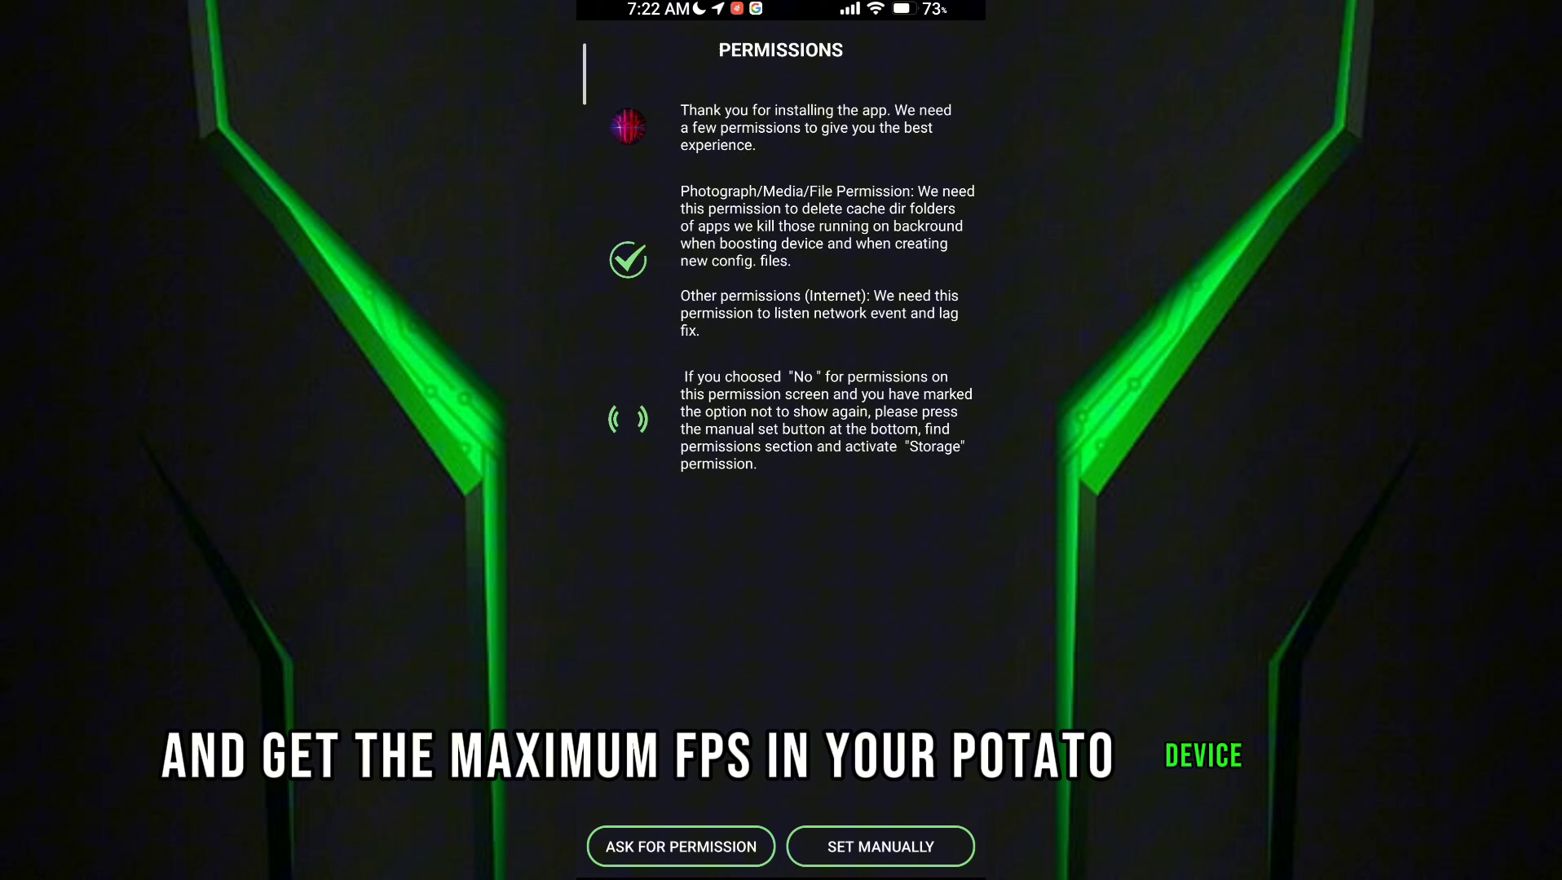